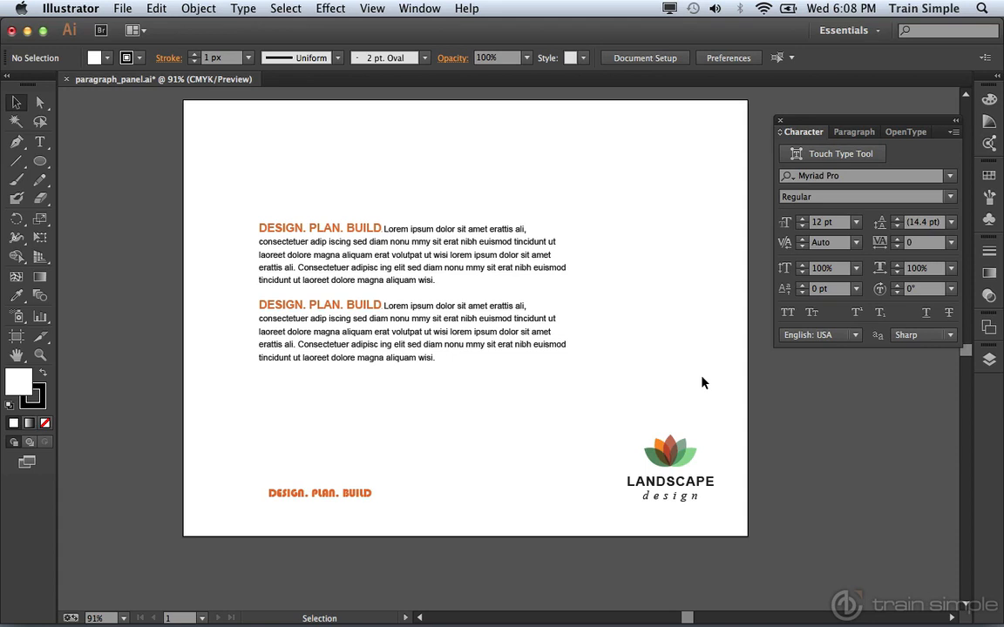
Select all the text of the first paragraph with the Type tool and show its paragraph settings.
key("t")
left_click(437, 268)
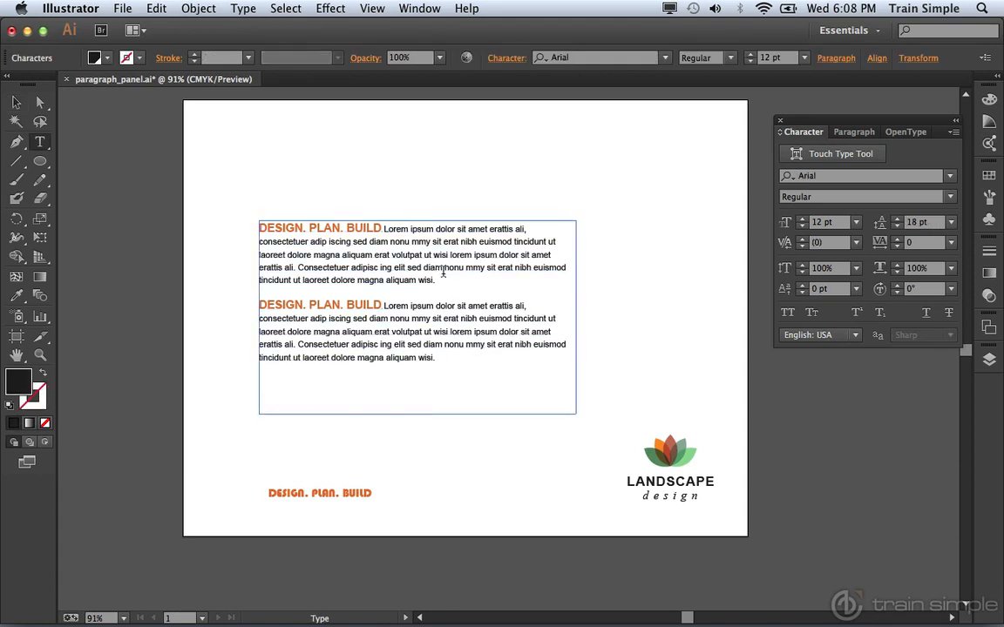
left_click_drag(447, 281, 257, 212)
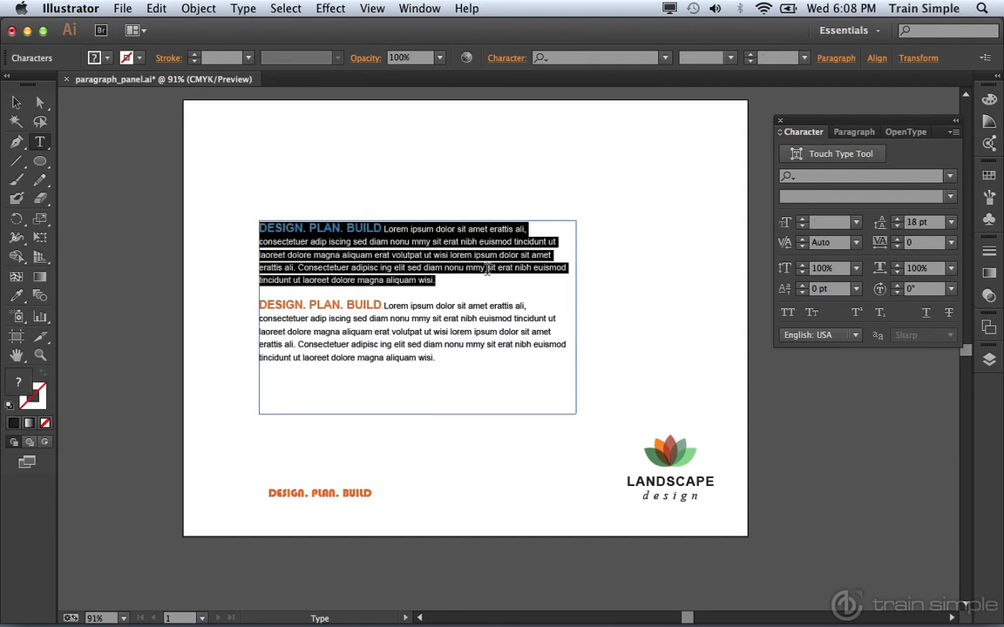
left_click(852, 132)
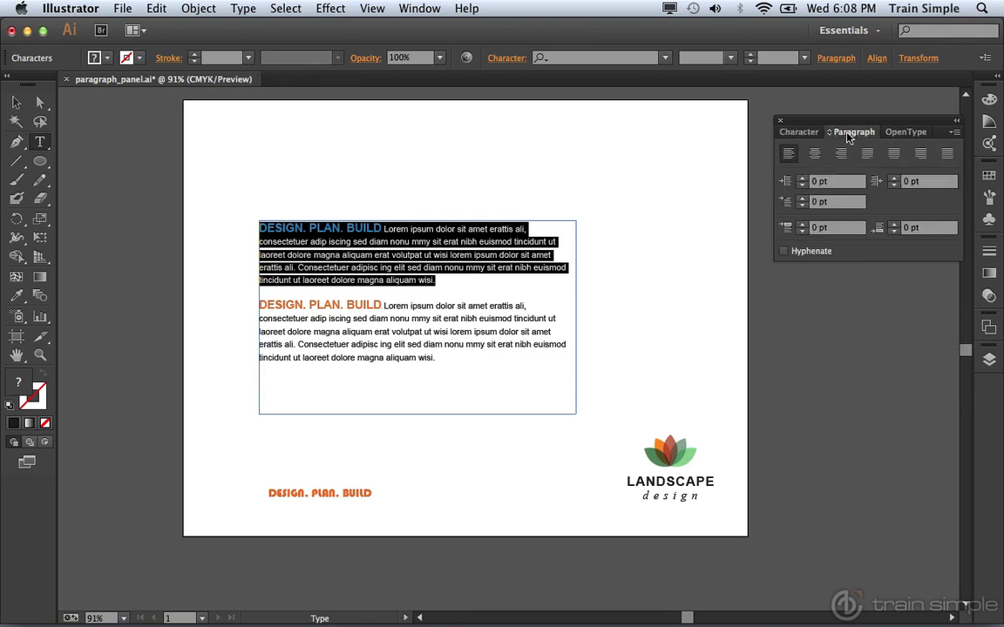
left_click(419, 8)
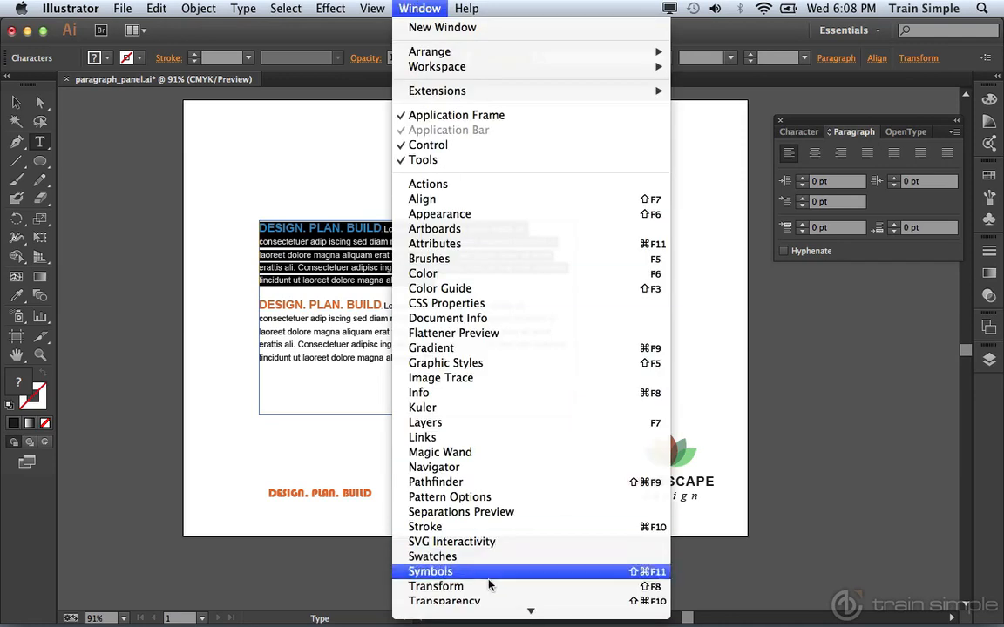
mouse_move(500, 612)
mouse_move(502, 513)
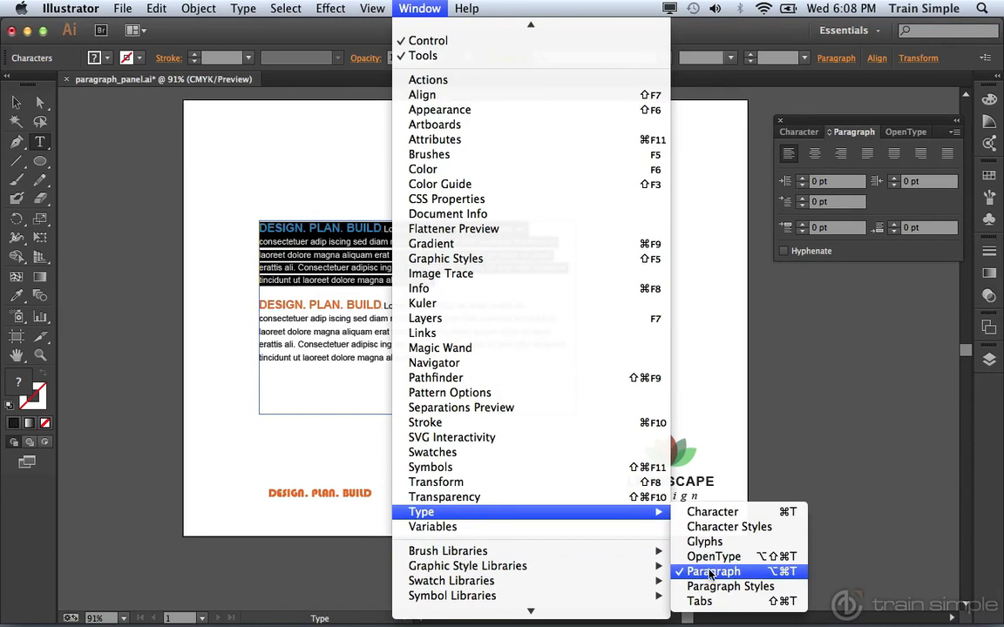
left_click(842, 394)
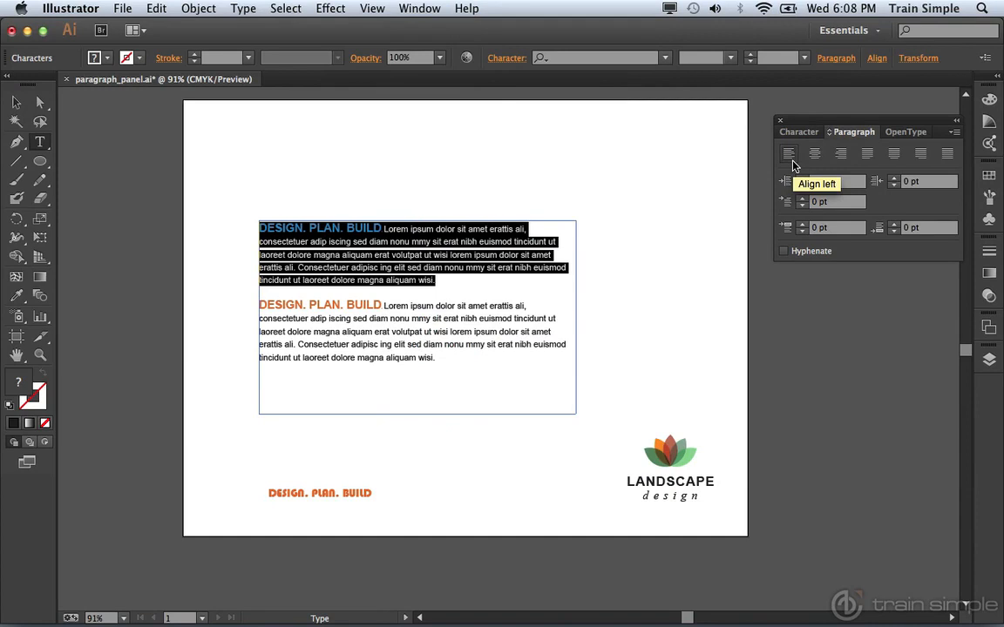
Try centre and right alignment on the first paragraph, returning it to left alignment.
left_click(814, 154)
left_click(840, 157)
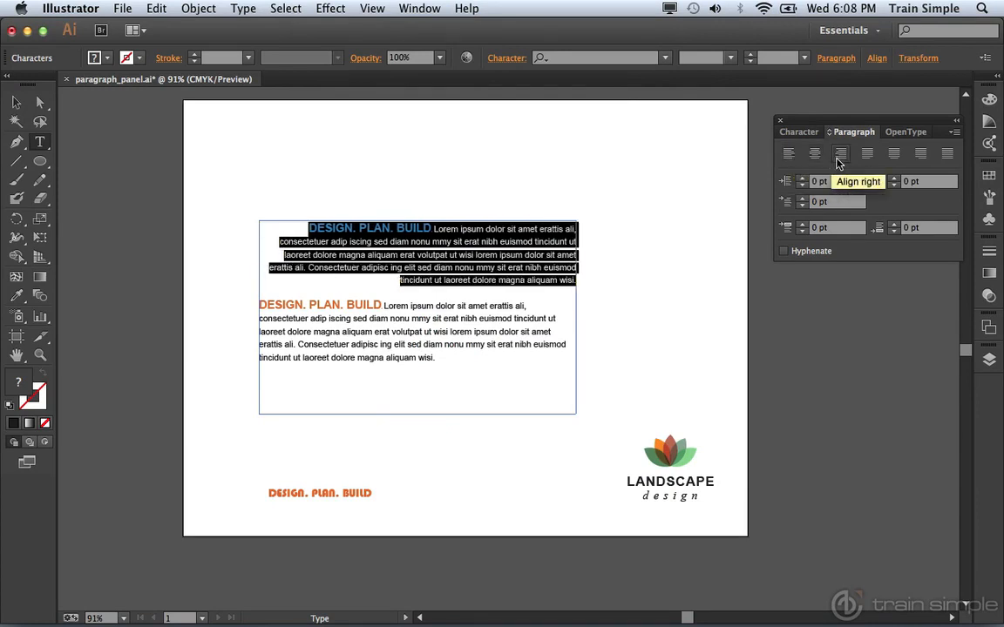
left_click(785, 155)
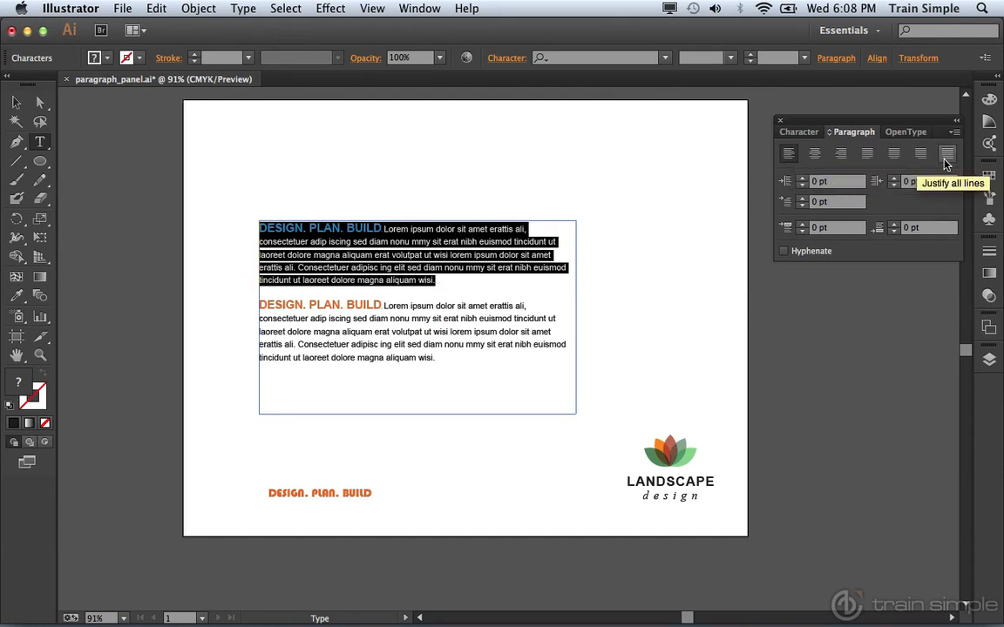
Try justifying the first paragraph with its last line aligned left, centred, aligned right and fully justified.
left_click(868, 155)
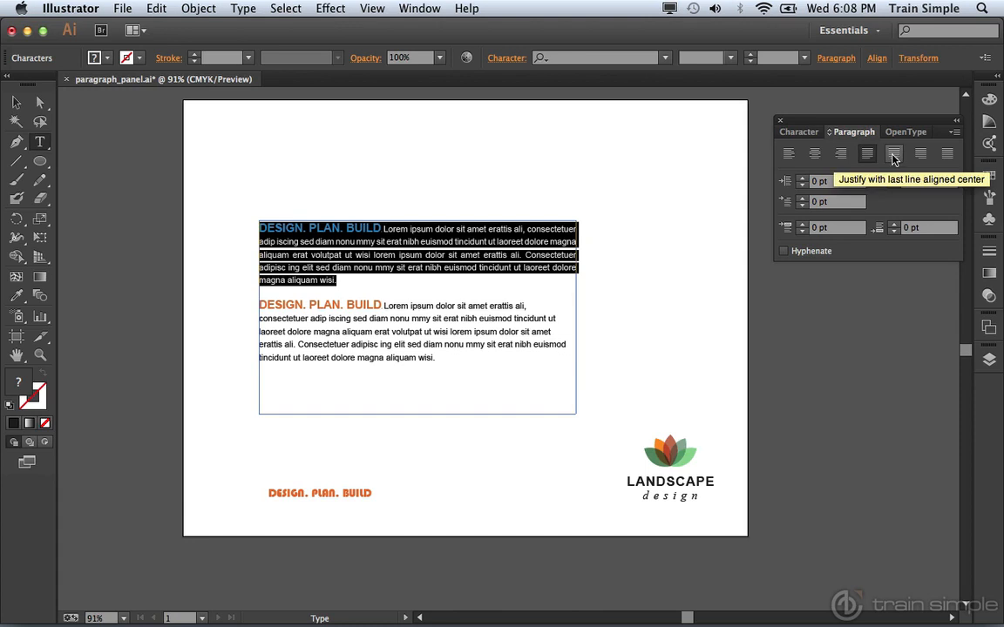
left_click(893, 155)
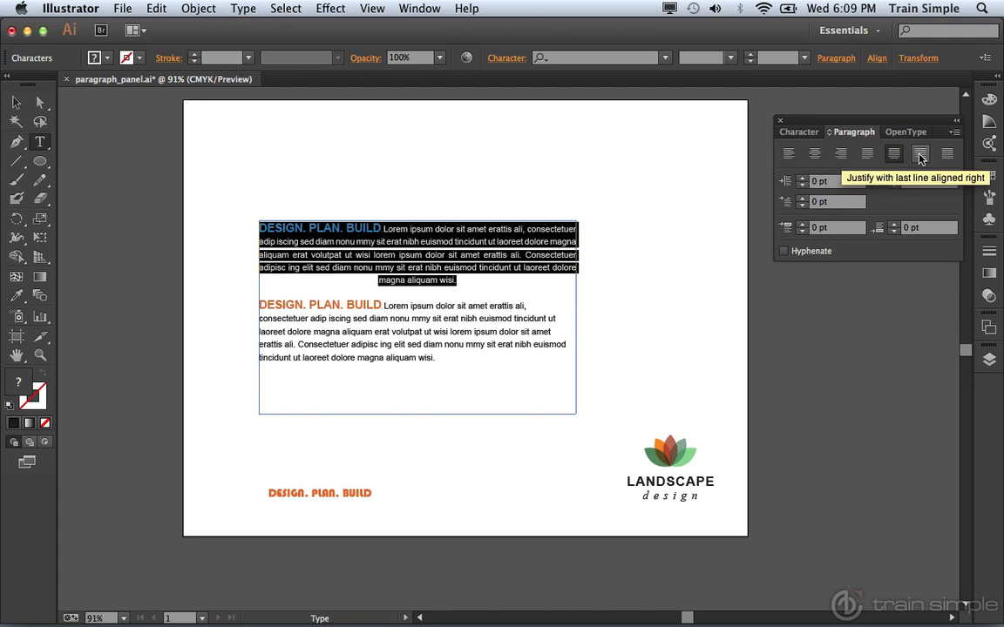
left_click(920, 155)
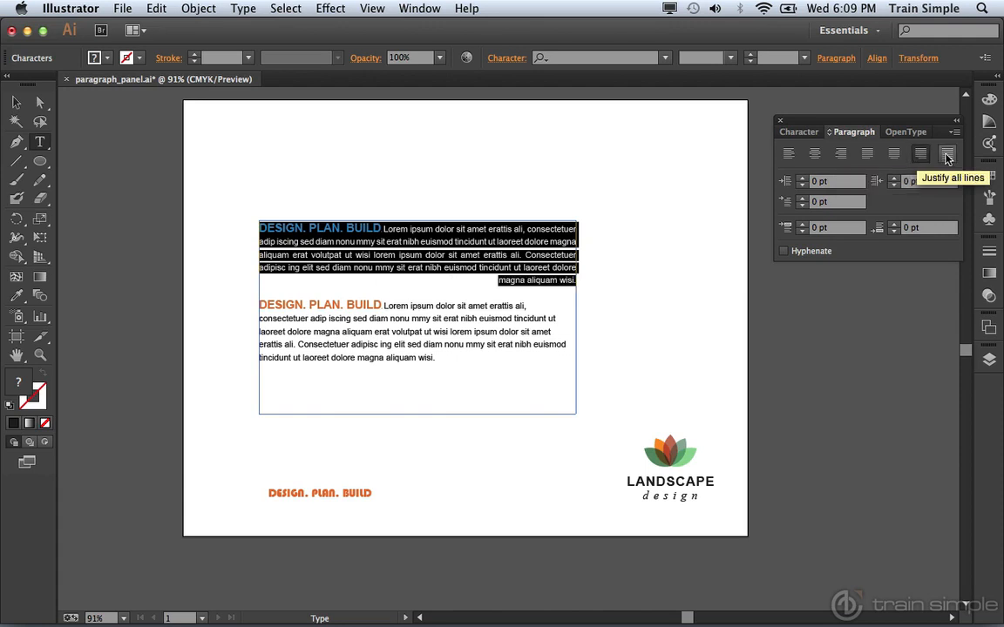
left_click(947, 155)
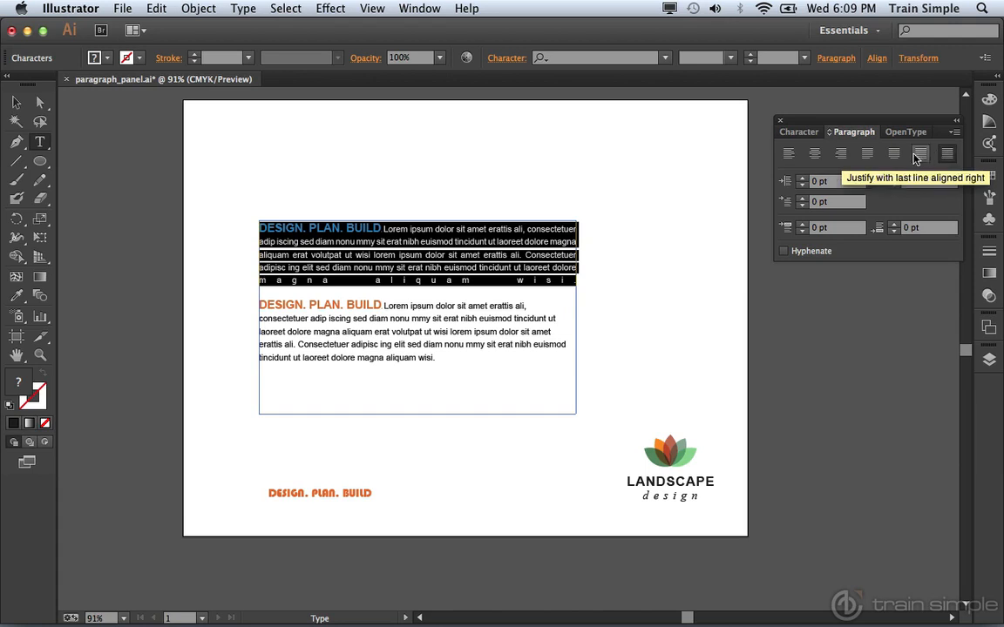
Justify the first paragraph with its last line aligned left and turn on hyphenation.
left_click(868, 155)
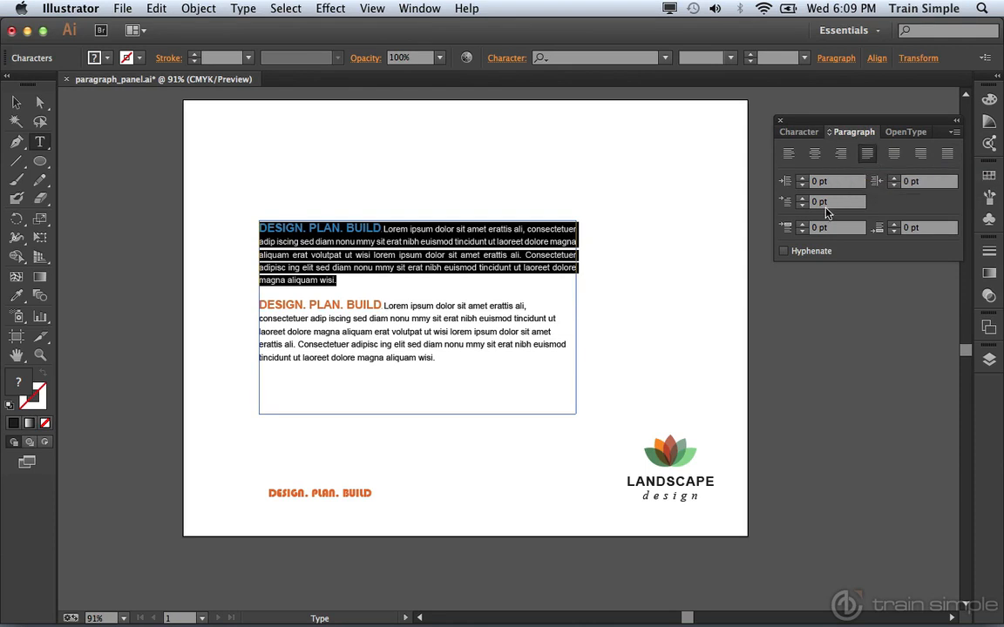
left_click(783, 252)
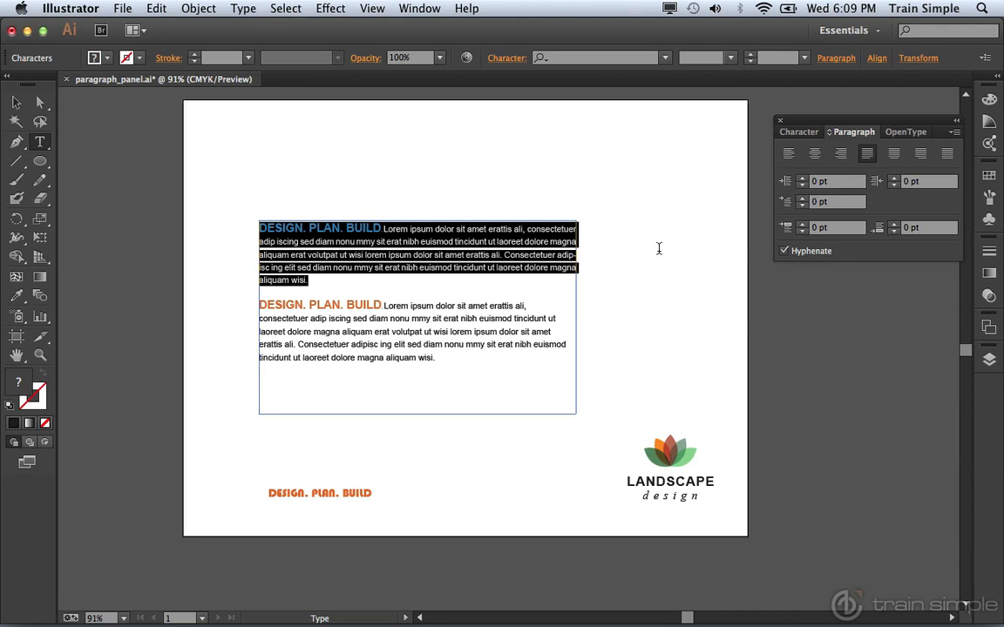
Preview justification settings with glyph scaling at 99% minimum and 101% maximum on the first paragraph, and discard them.
left_click(954, 132)
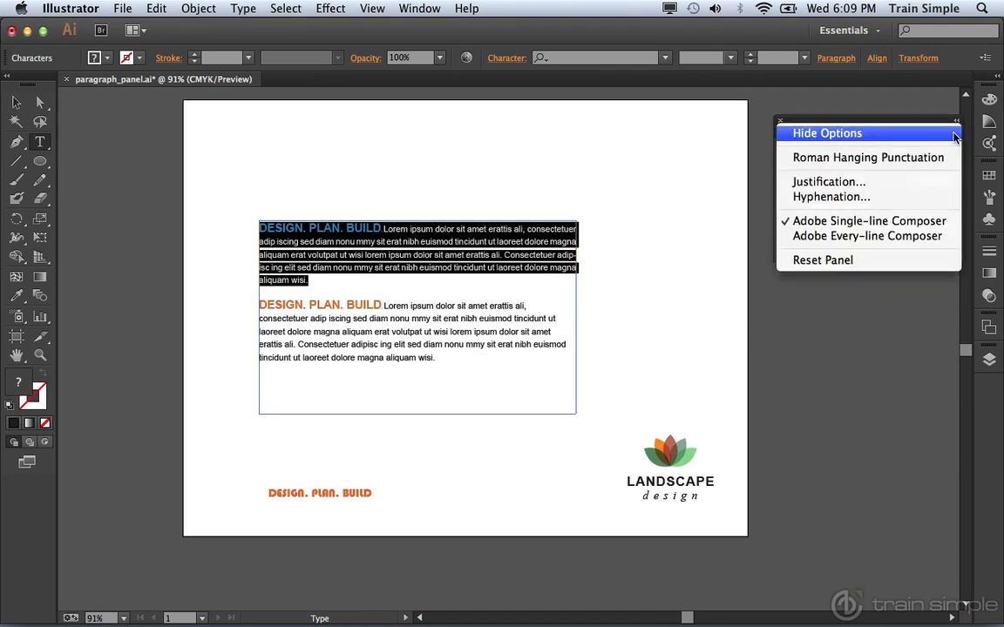
left_click(932, 183)
left_click_drag(568, 213, 830, 218)
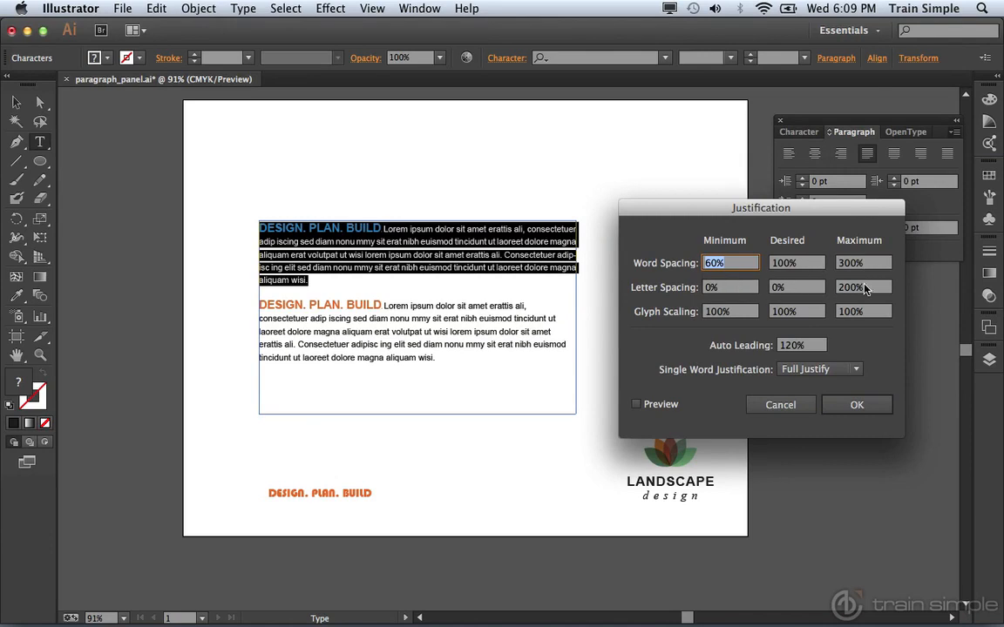
left_click(722, 312)
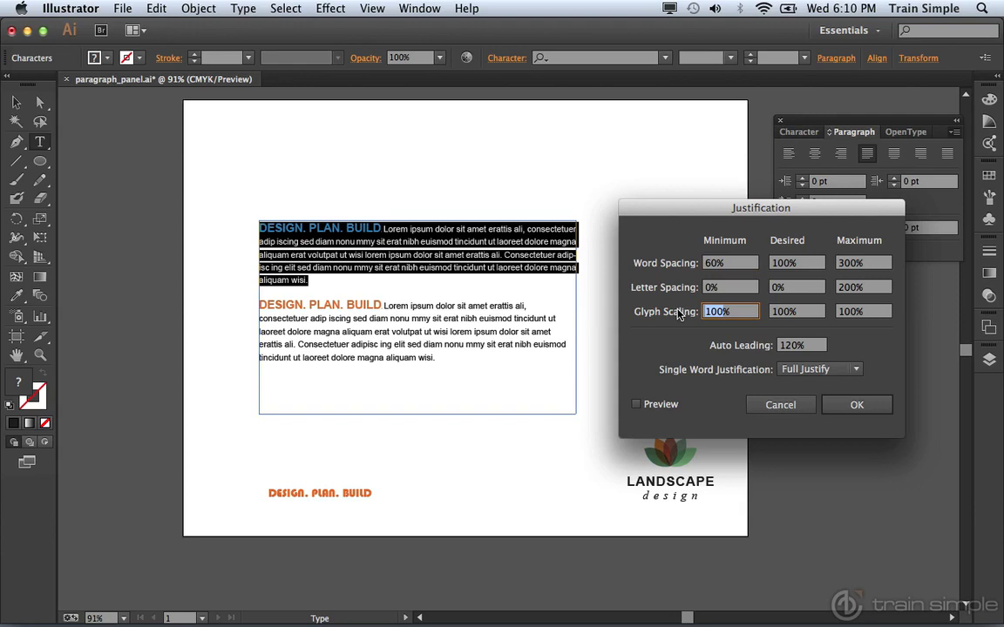
type("99")
left_click(857, 312)
key("BackSpace")
type("1")
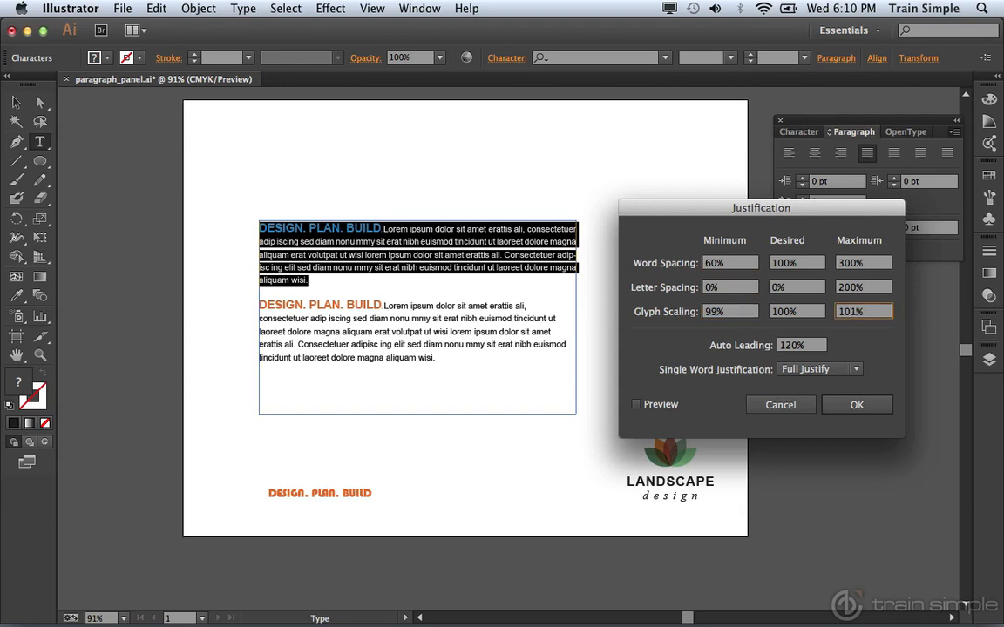
left_click(636, 405)
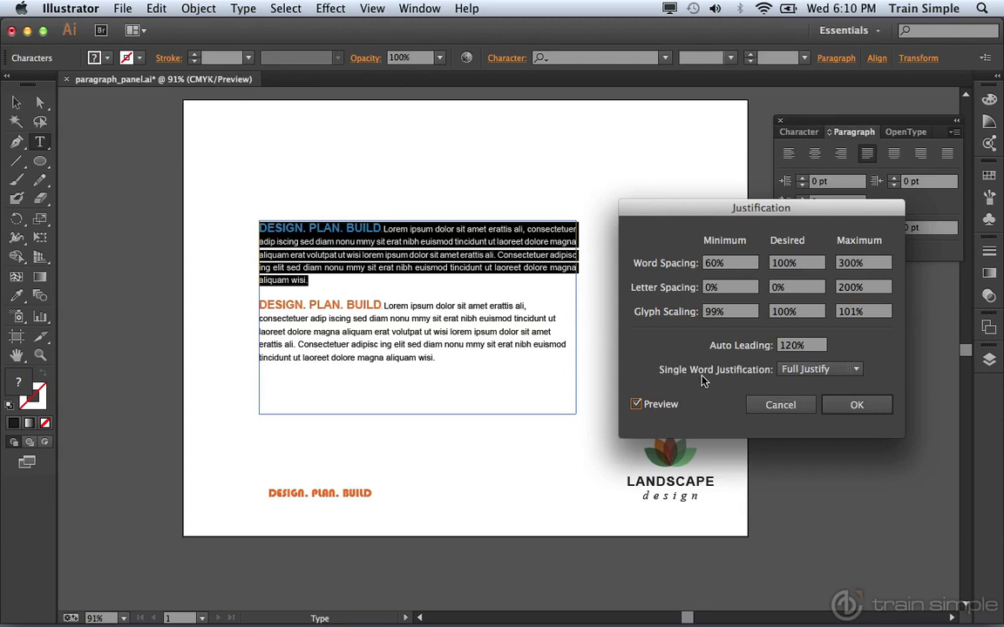
left_click(766, 403)
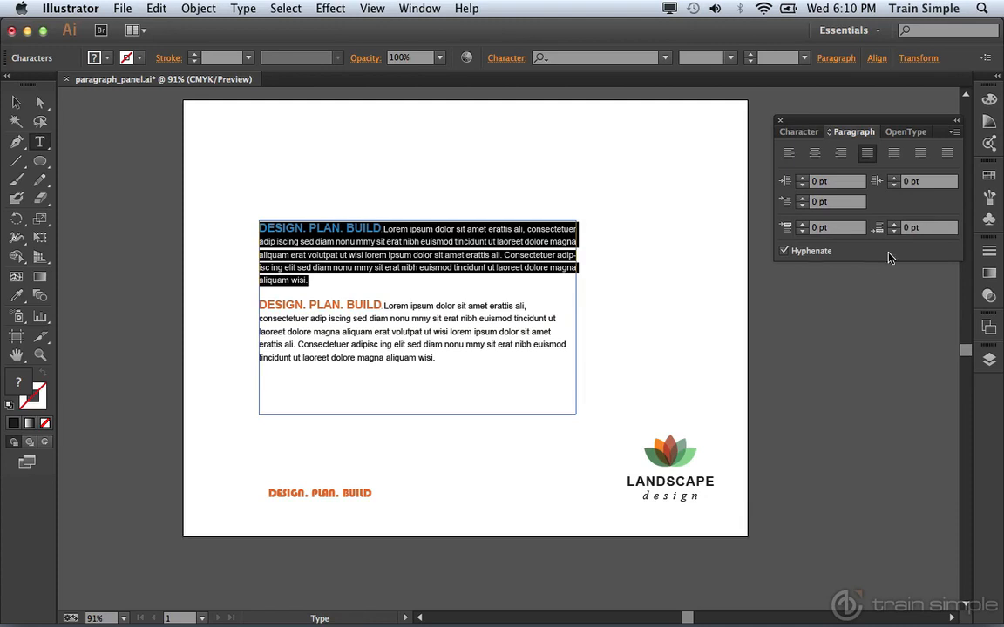
Preview hyphenation of words longer than 4 letters, after the first 4 letters, and discard the settings.
left_click(954, 135)
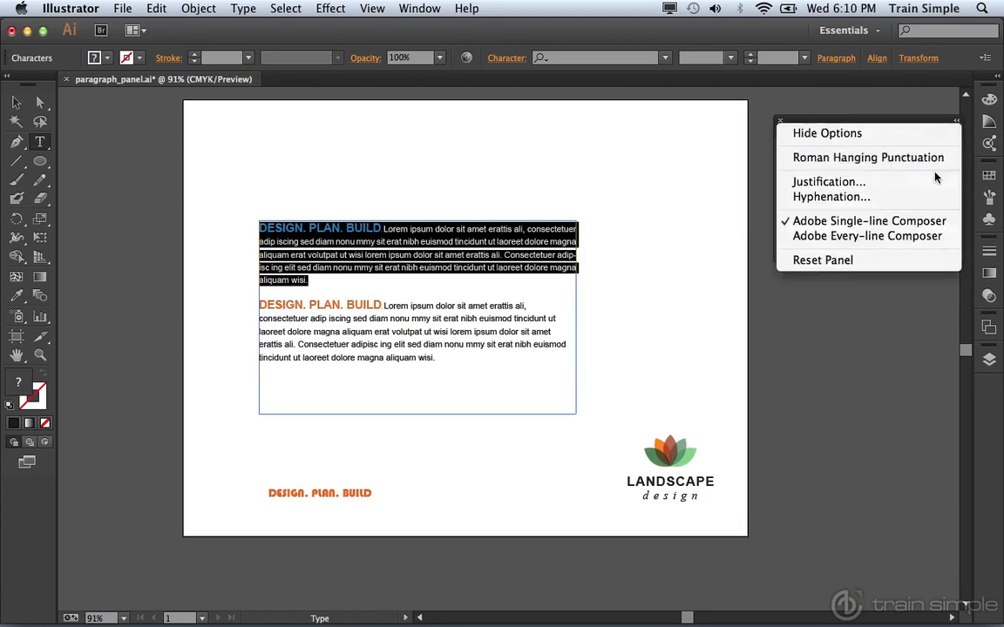
left_click(924, 199)
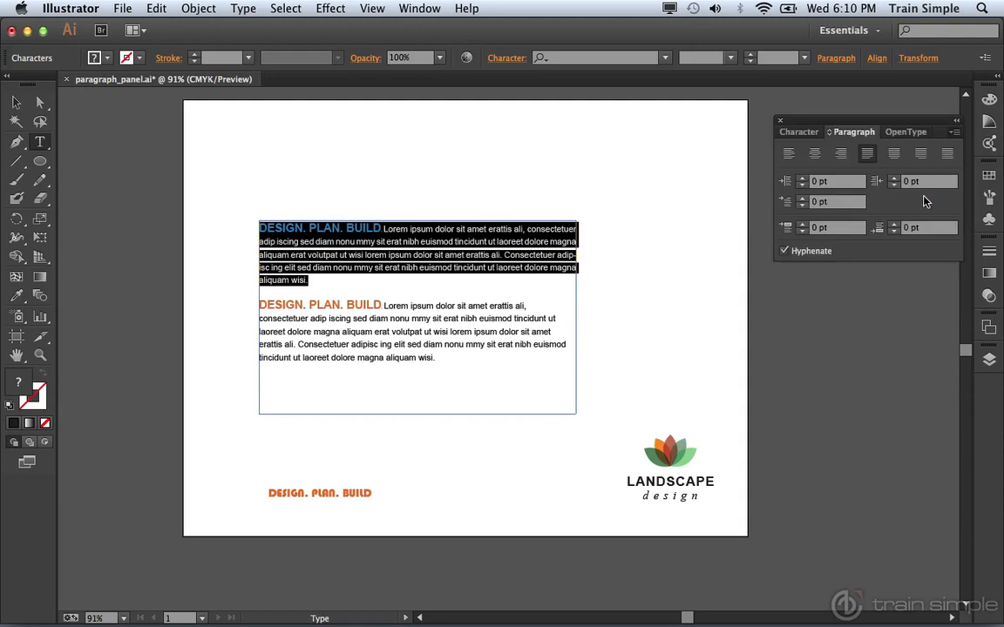
left_click_drag(499, 179, 728, 177)
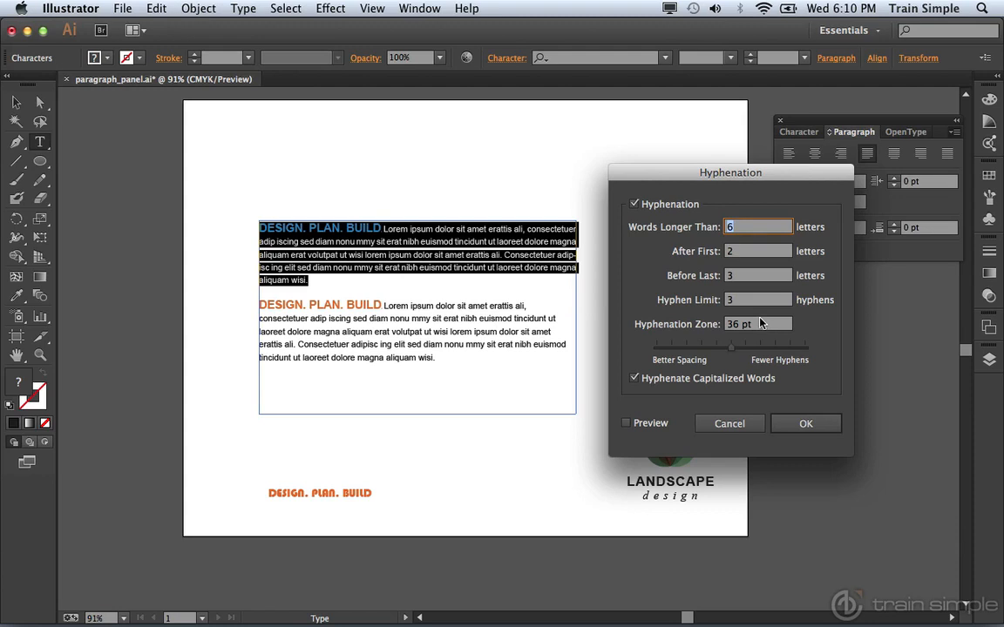
left_click(628, 425)
left_click(722, 227)
type("4")
key("Tab")
type("4")
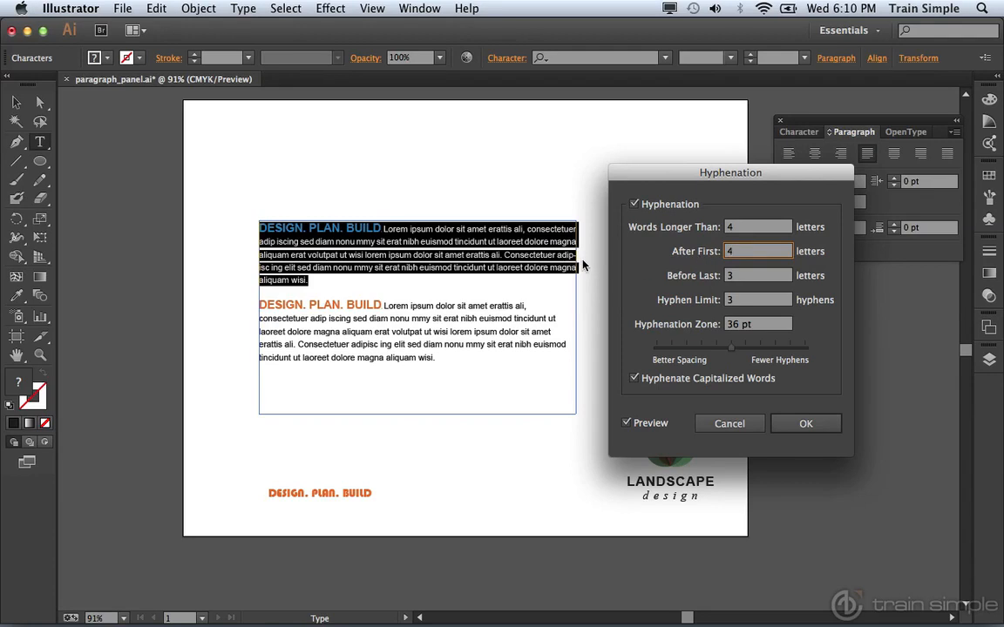
key("Tab")
left_click(728, 424)
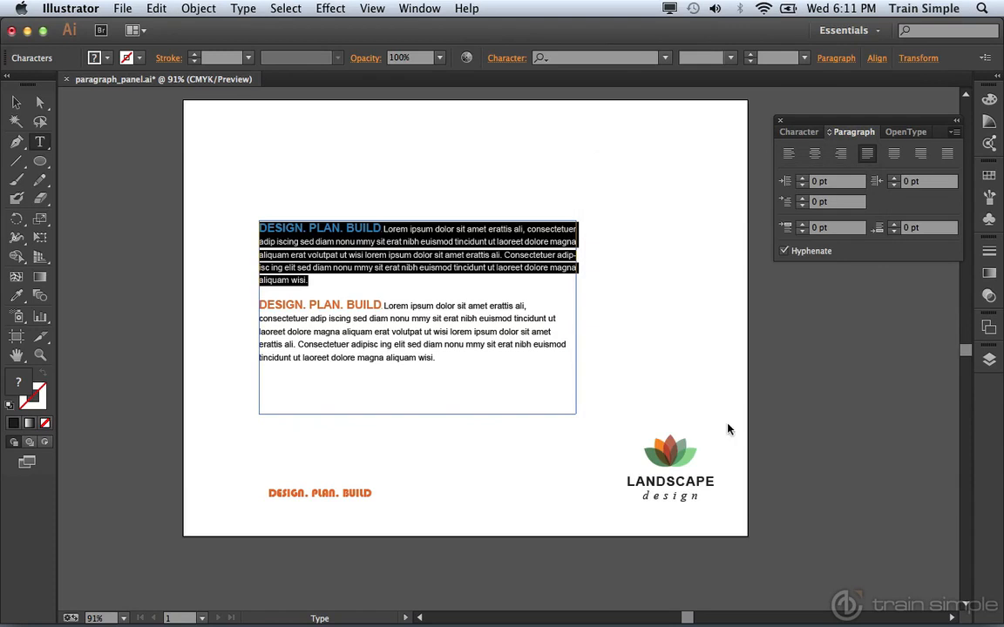
Switch the first paragraph to the Adobe Every-line Composer.
left_click(954, 135)
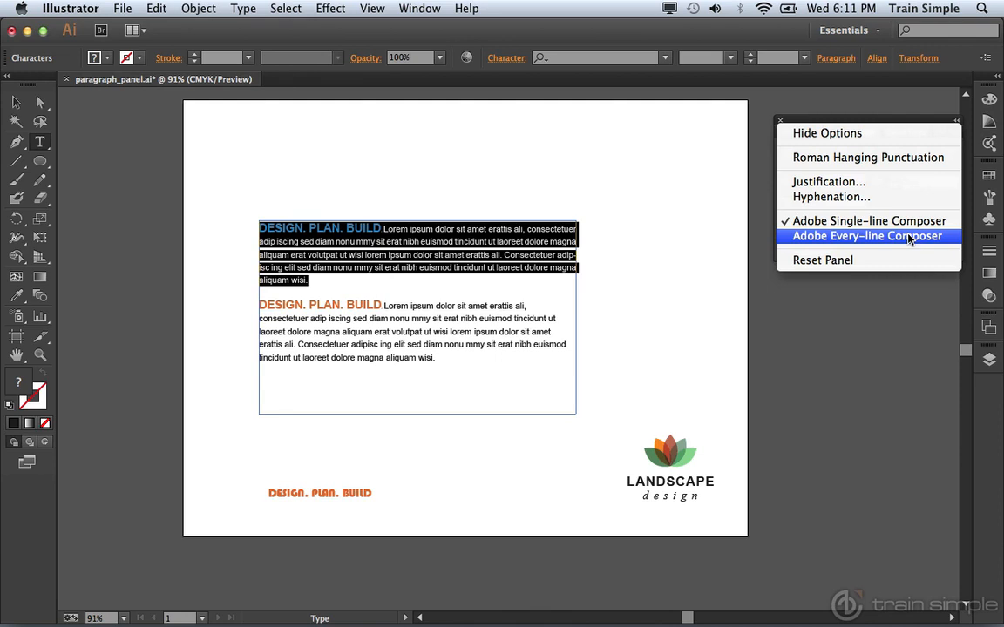
left_click(909, 236)
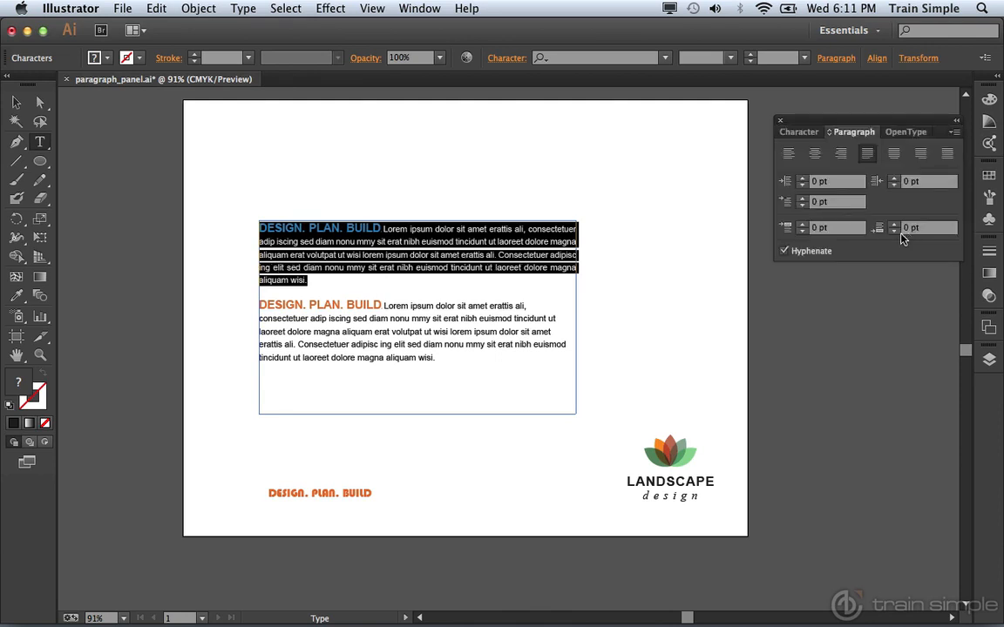
left_click(954, 134)
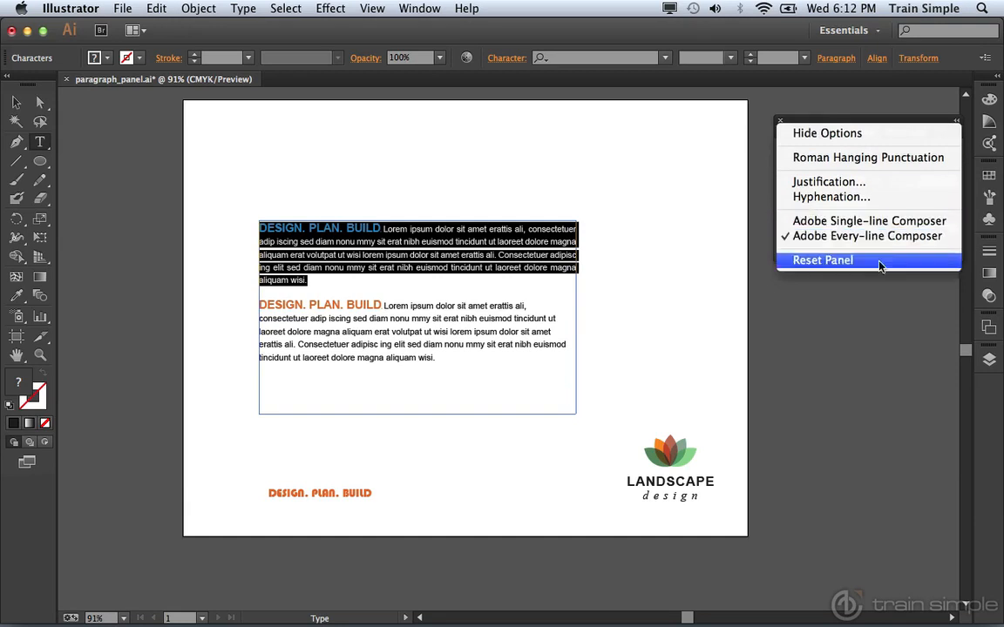
left_click(845, 322)
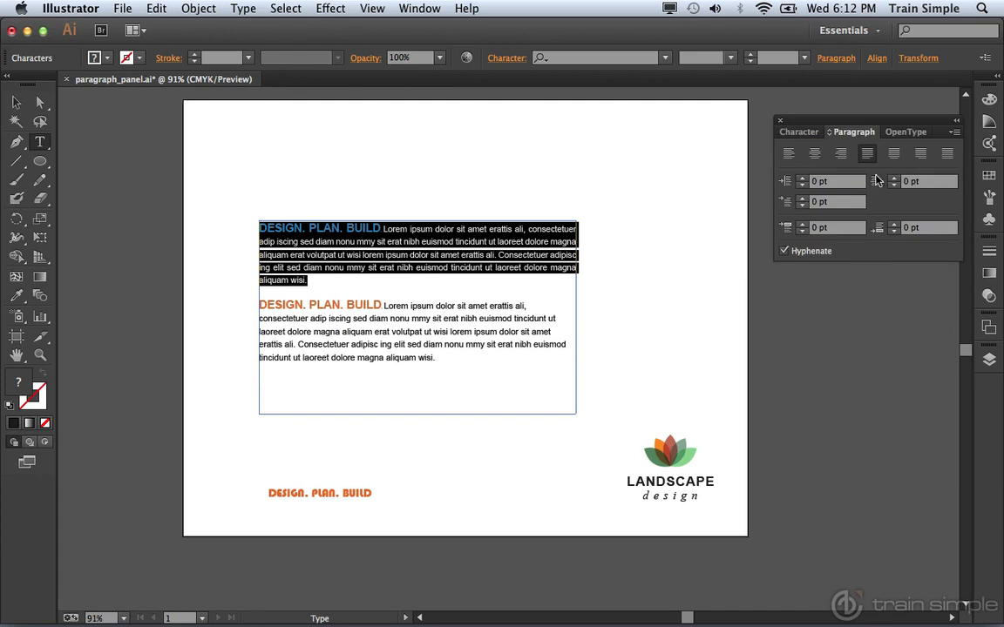
Move the paragraph settings closer to the text, select the whole text frame and set its left indent to 11 pt.
left_click_drag(867, 122, 725, 191)
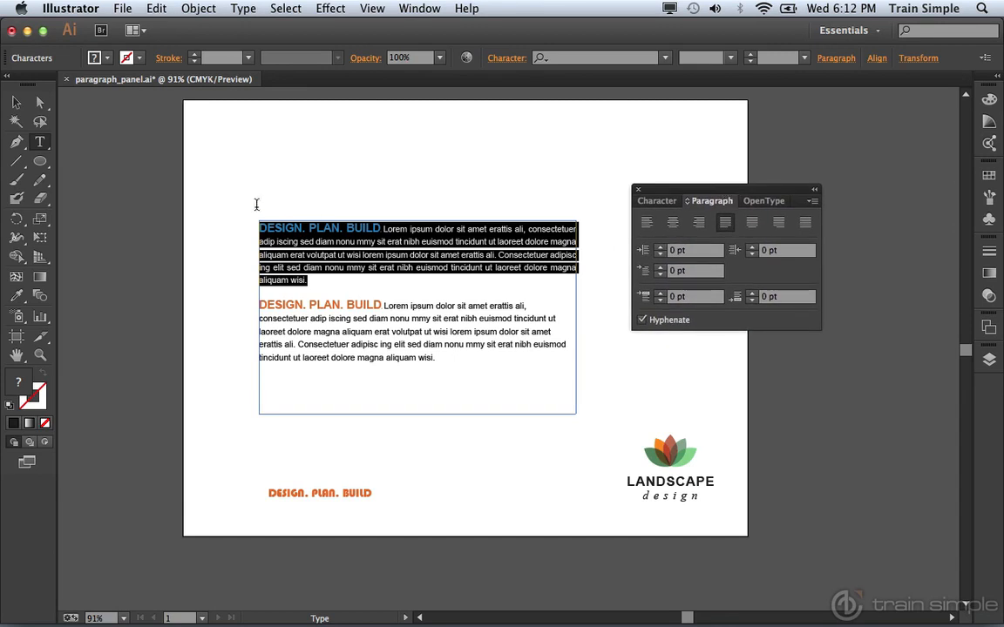
left_click(16, 102)
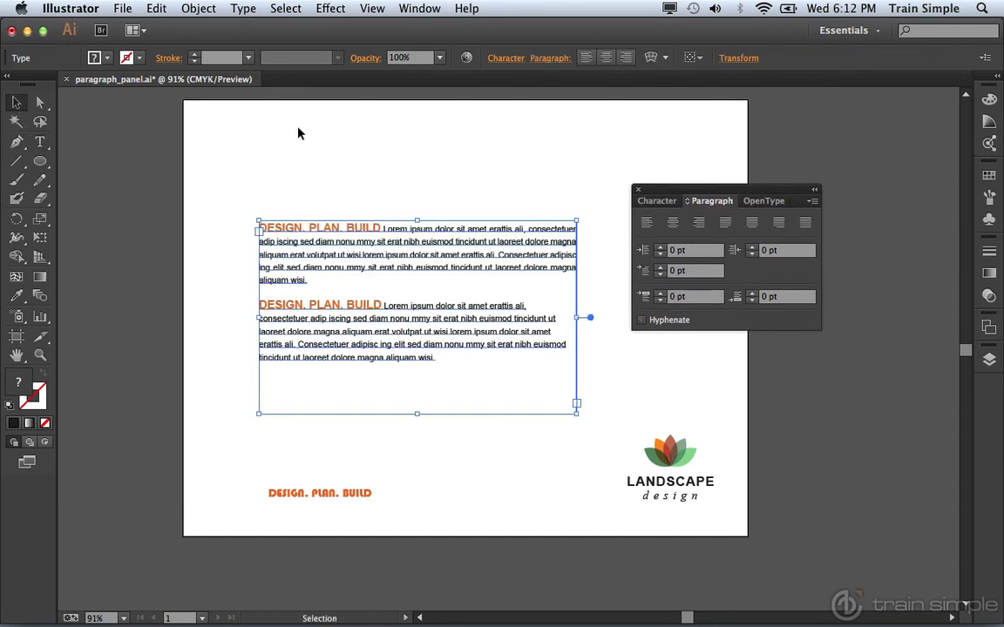
left_click(660, 248)
left_click(661, 248)
left_click(661, 249)
left_click(660, 248)
left_click(660, 248)
left_click(661, 248)
left_click(660, 248)
left_click(661, 248)
left_click(660, 248)
left_click(660, 248)
left_click(660, 248)
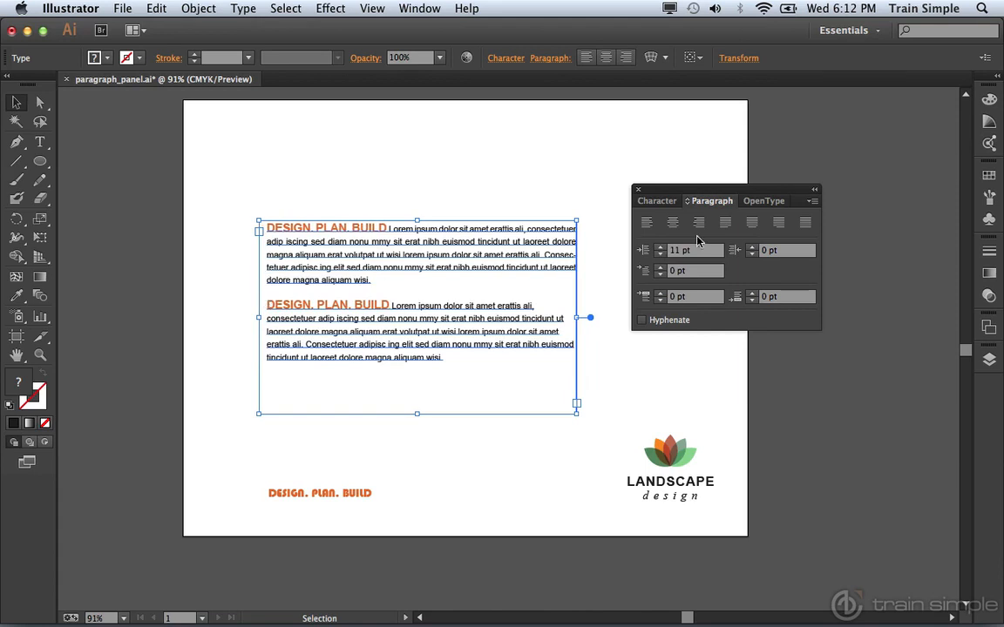
Set the first-line left indent of both paragraphs to 9 pt.
left_click(659, 267)
left_click(659, 268)
left_click(660, 269)
left_click(660, 268)
left_click(659, 269)
left_click(659, 268)
left_click(660, 268)
left_click(659, 269)
left_click(660, 268)
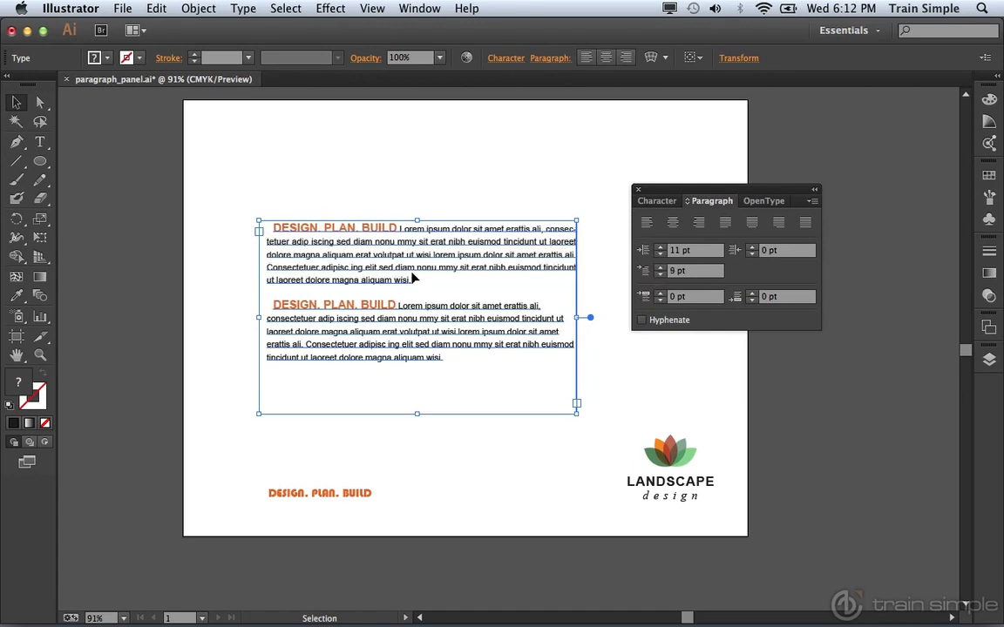
Set the space before each paragraph in the text frame to 5 pt.
left_click(659, 293)
left_click(660, 294)
left_click(659, 294)
left_click(659, 294)
left_click(660, 294)
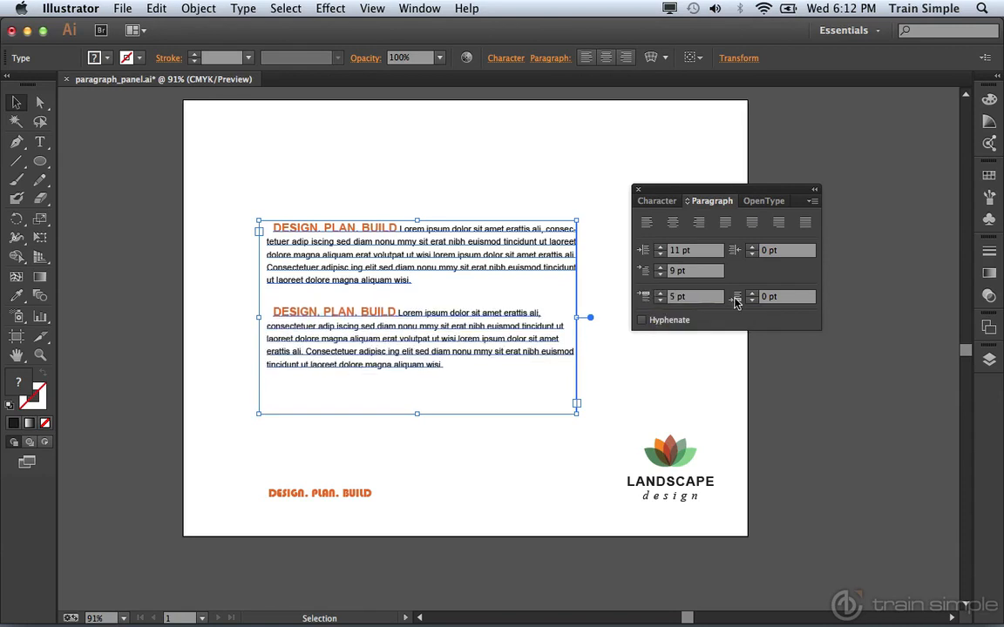
Set the space after each paragraph in the text frame to 5 pt.
left_click(751, 293)
left_click(751, 294)
left_click(751, 293)
left_click(751, 293)
left_click(751, 294)
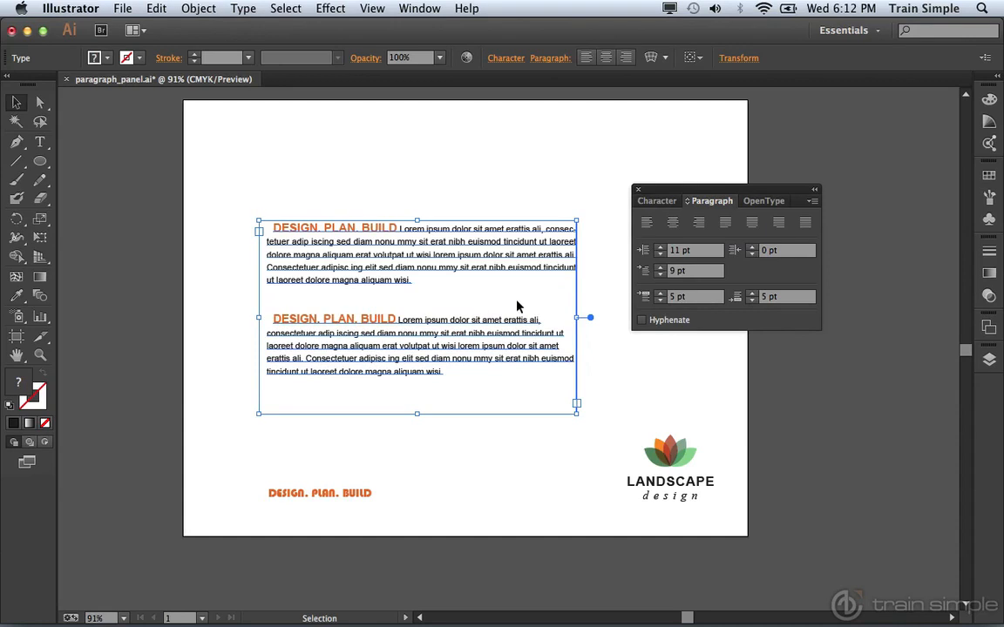